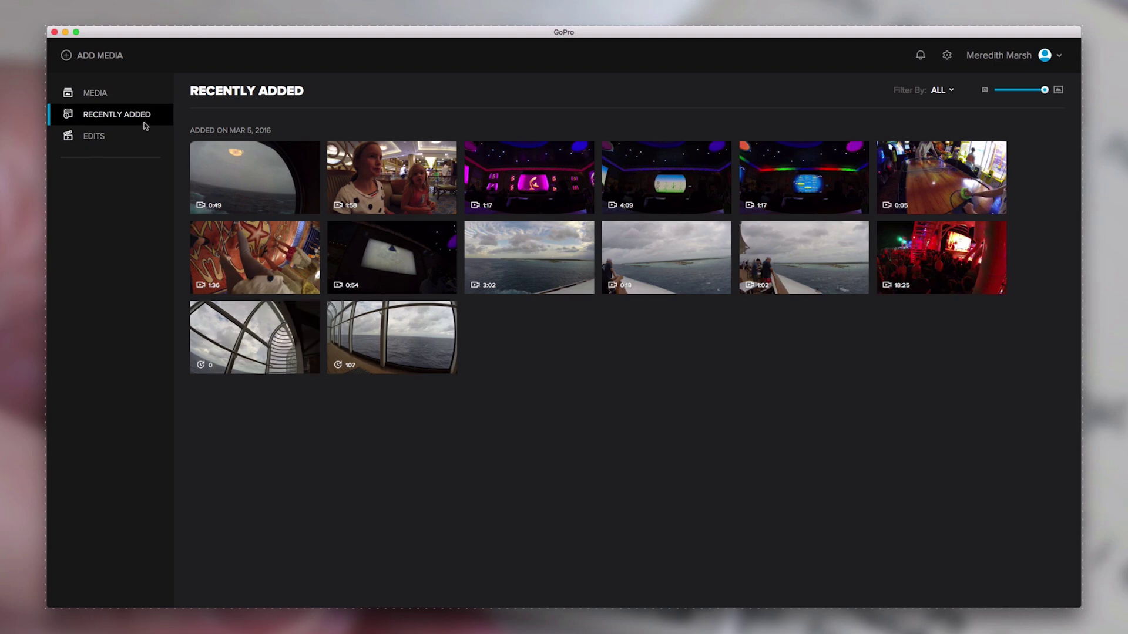
# Step: Check the media and edits collections, start creating an edit, and open the 1:58 video of the two girls
pyautogui.click(92, 94)
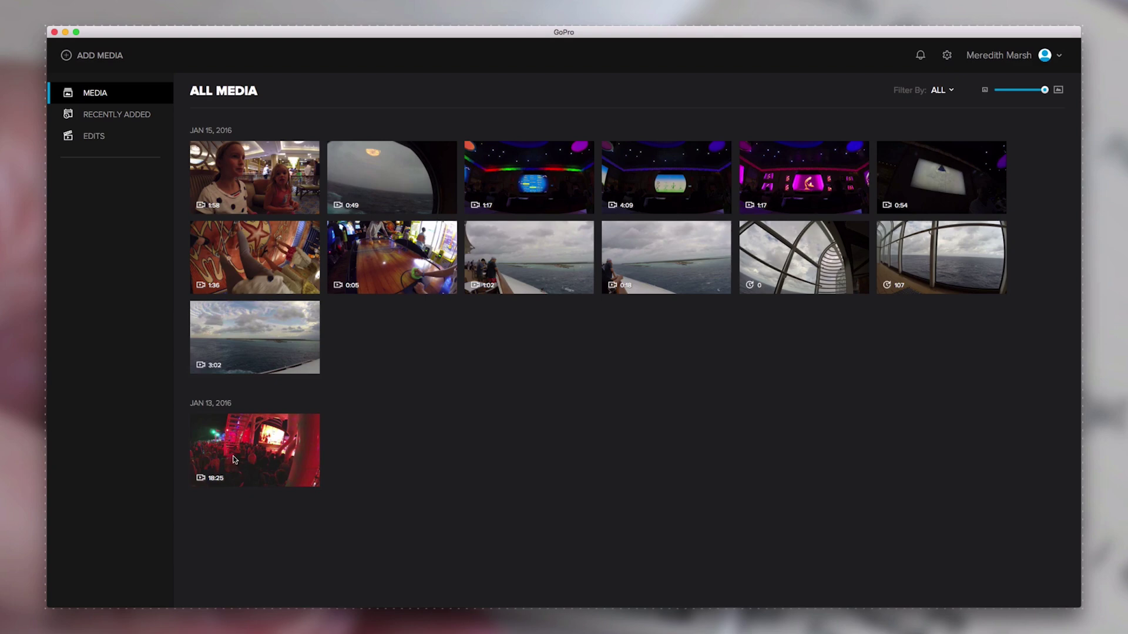
pyautogui.click(98, 140)
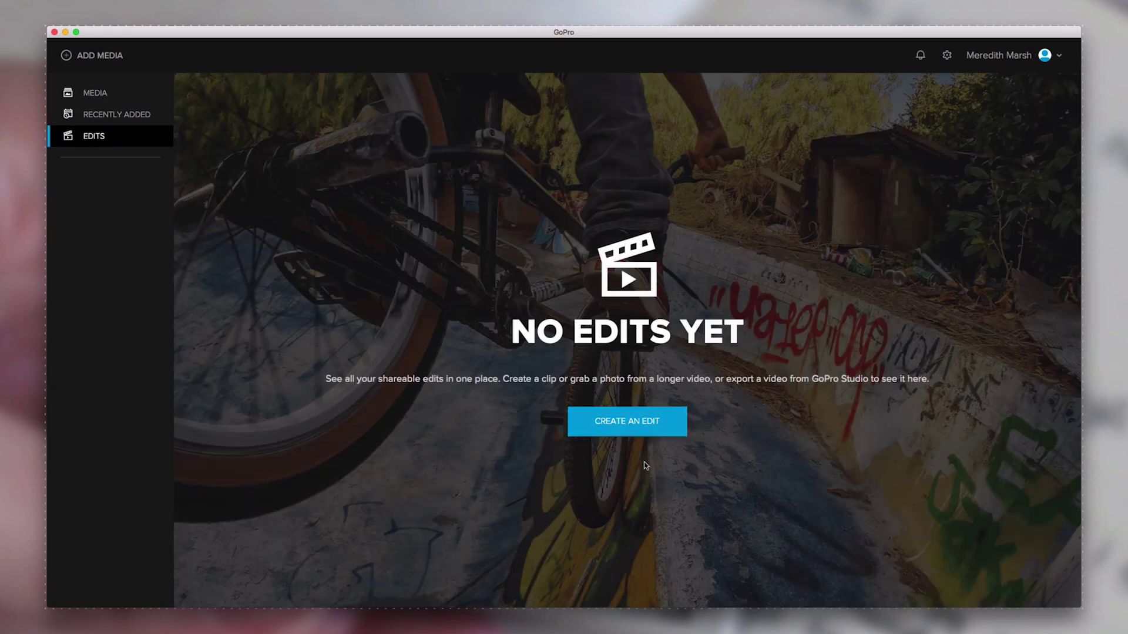
pyautogui.click(625, 429)
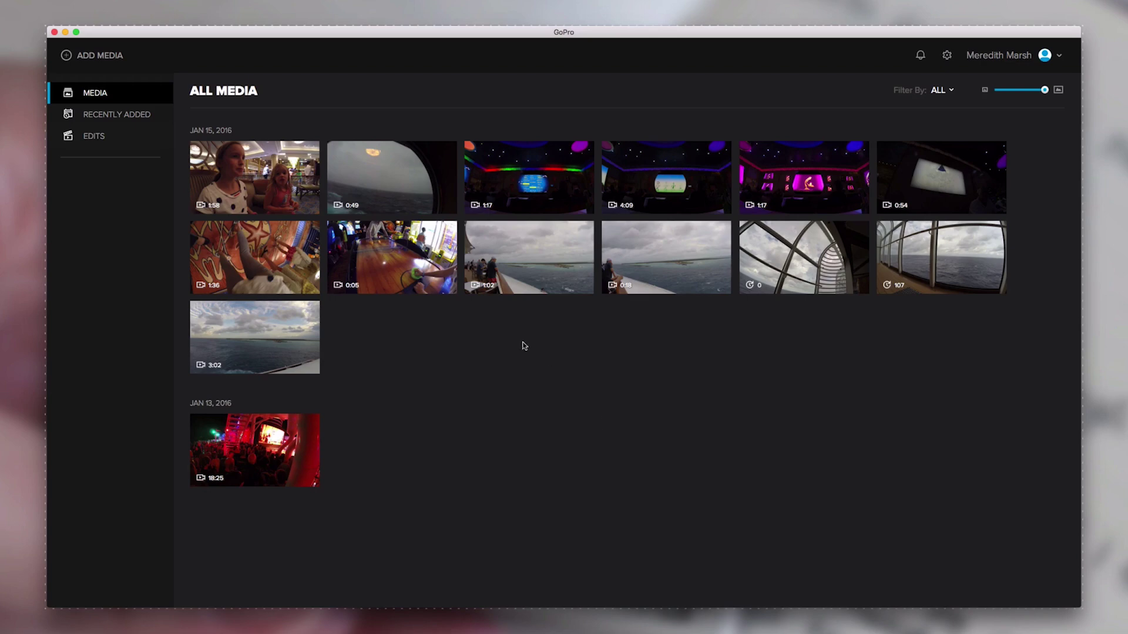
pyautogui.click(268, 196)
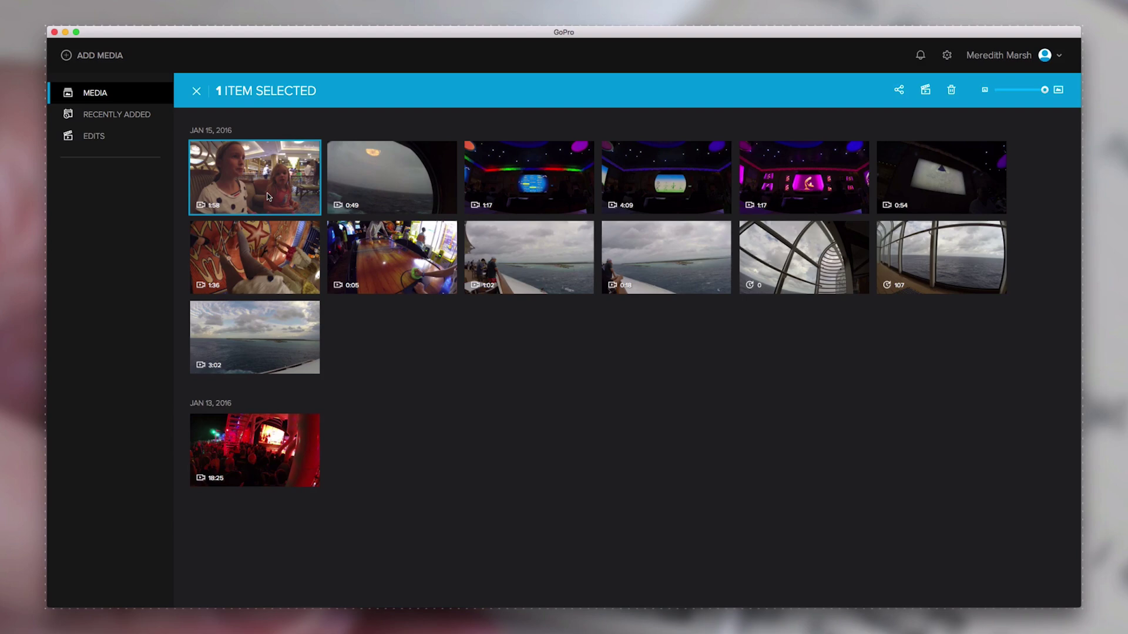
pyautogui.doubleClick(266, 195)
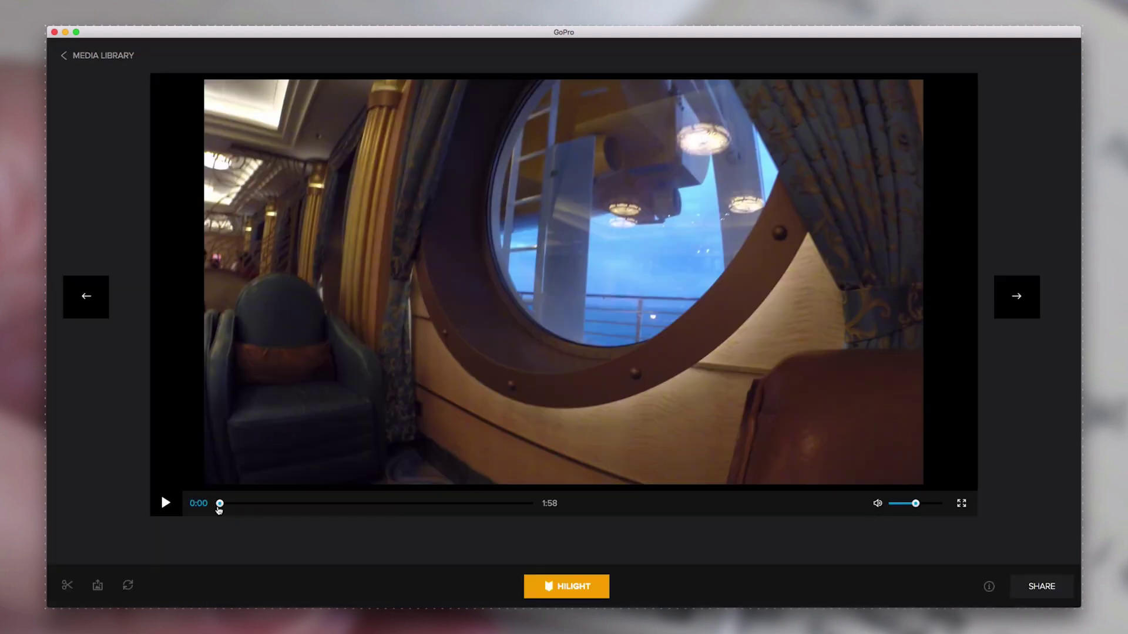
# Step: Extract a still photo from the video at 1:20 and save it without sharing
pyautogui.click(164, 503)
pyautogui.moveTo(219, 504); pyautogui.dragTo(432, 504)
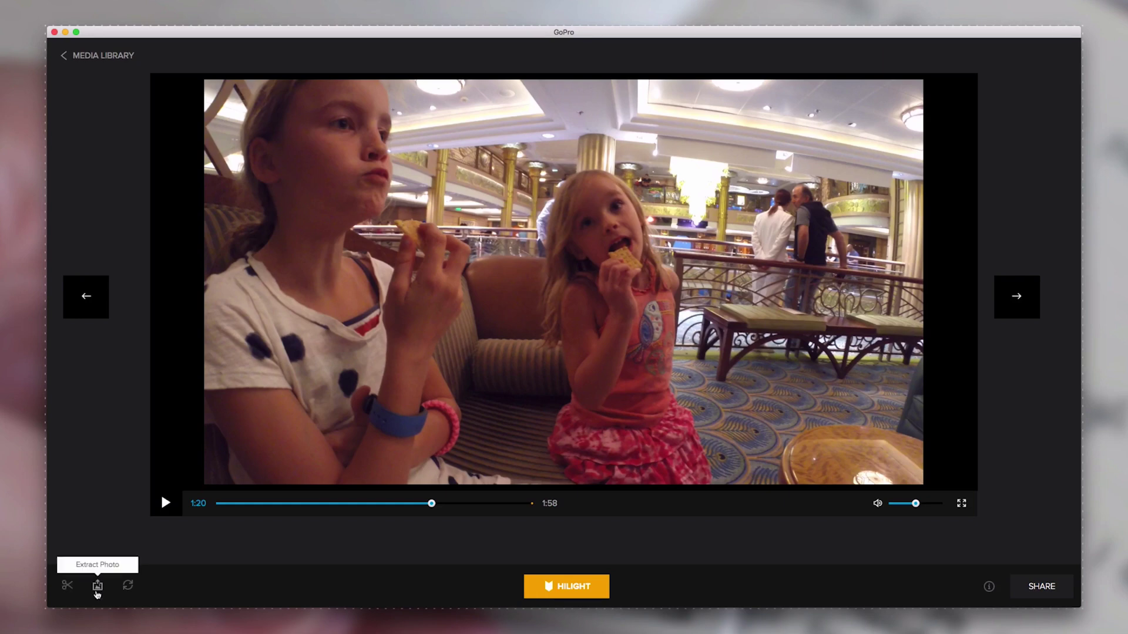
pyautogui.click(128, 587)
pyautogui.click(128, 588)
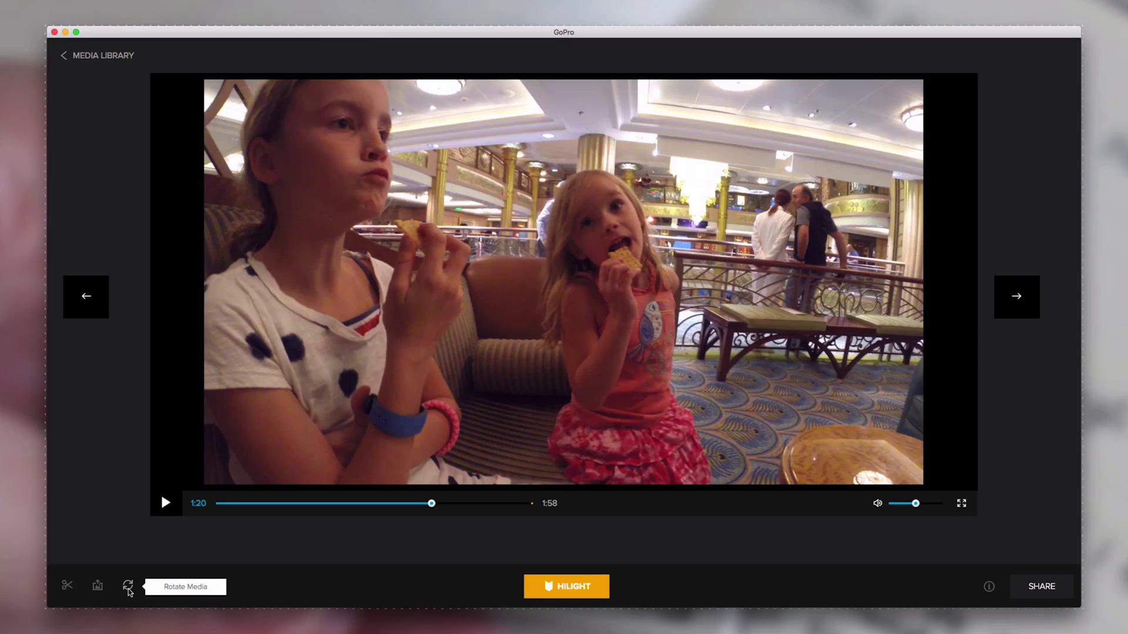
pyautogui.click(97, 586)
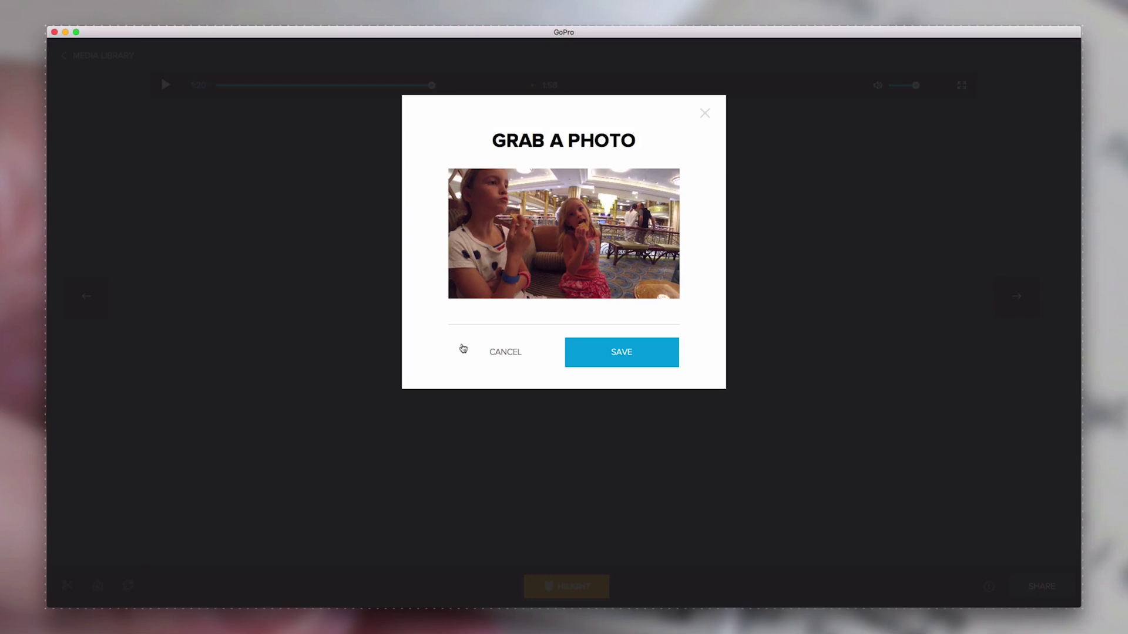
pyautogui.click(617, 358)
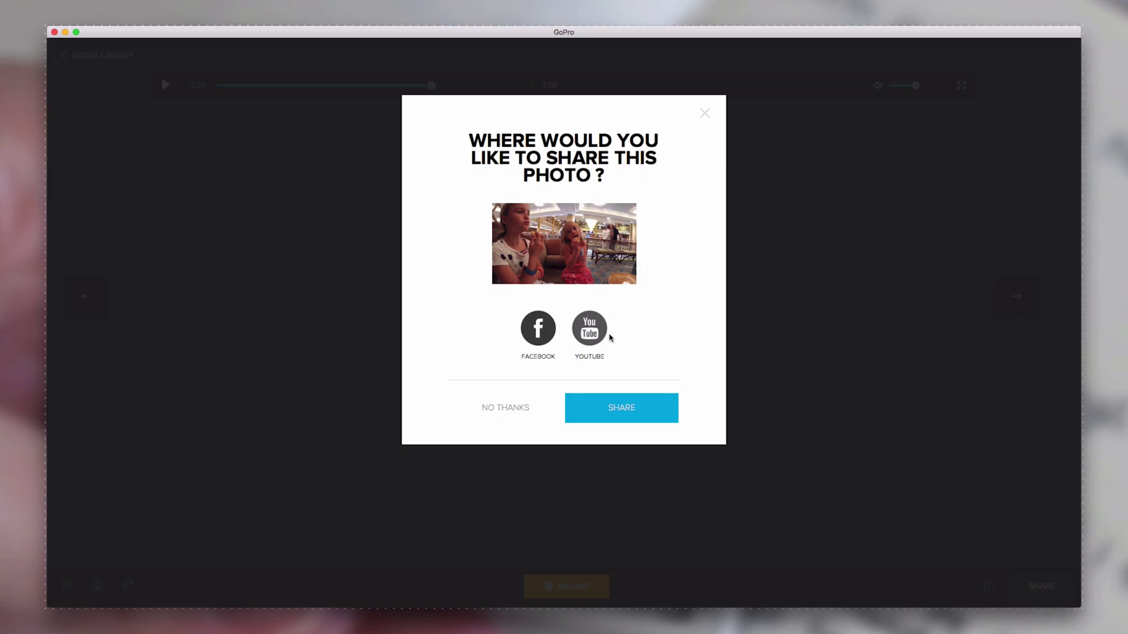
pyautogui.click(498, 411)
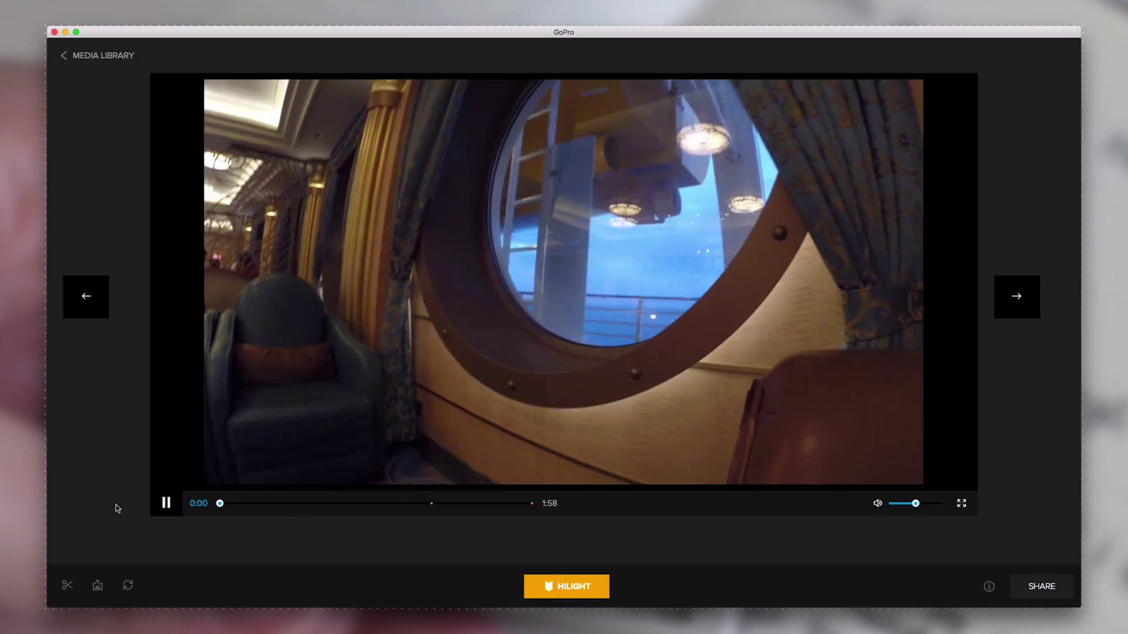
# Step: Trim the video at both ends to a section of about 28 seconds, and save it as a new clip without sharing
pyautogui.click(66, 586)
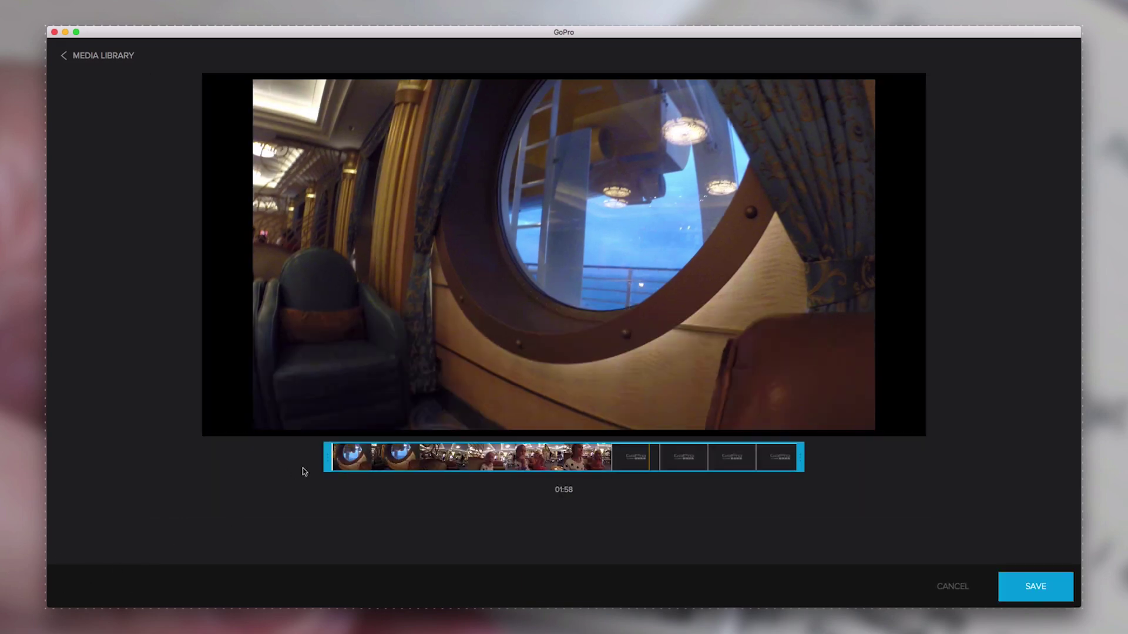
pyautogui.moveTo(330, 457); pyautogui.dragTo(350, 458)
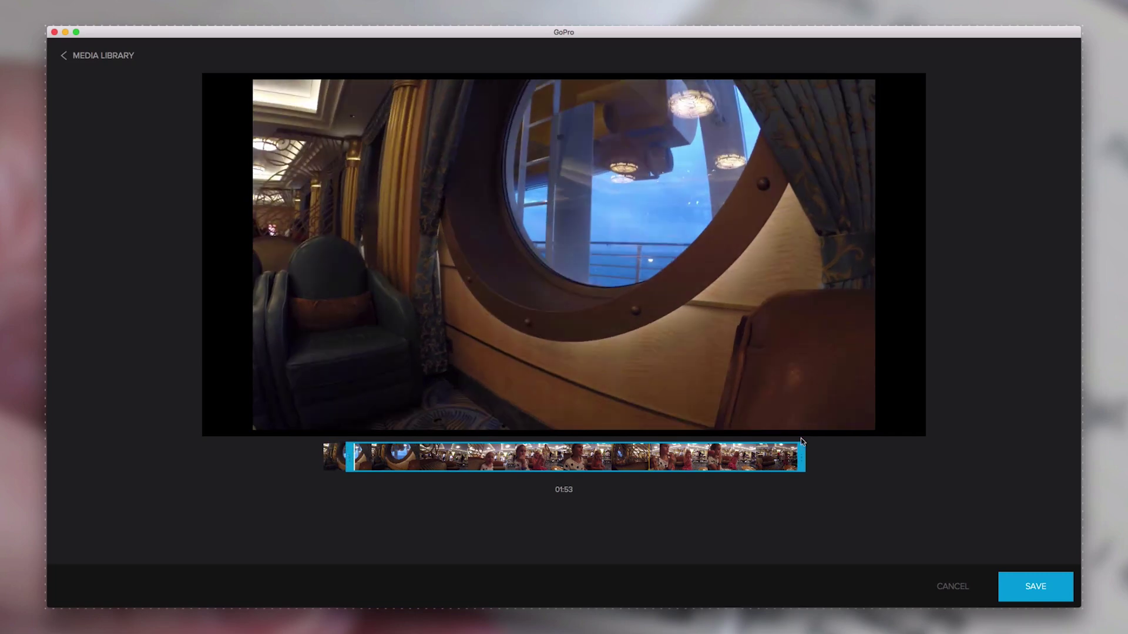
pyautogui.moveTo(798, 455); pyautogui.dragTo(683, 461)
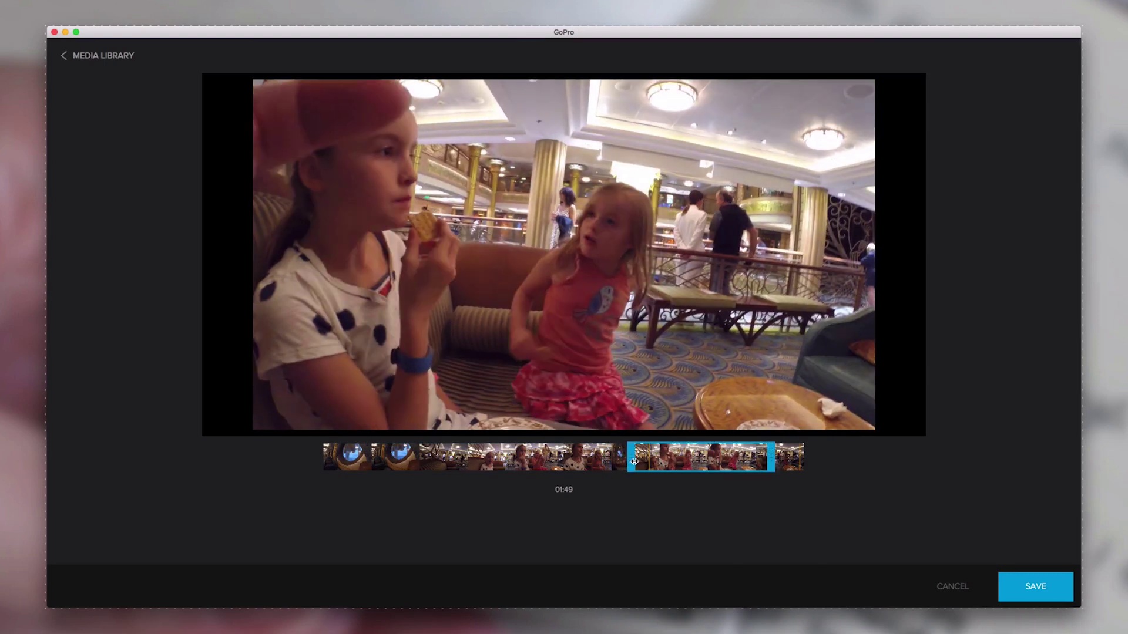
pyautogui.moveTo(639, 461); pyautogui.dragTo(646, 462)
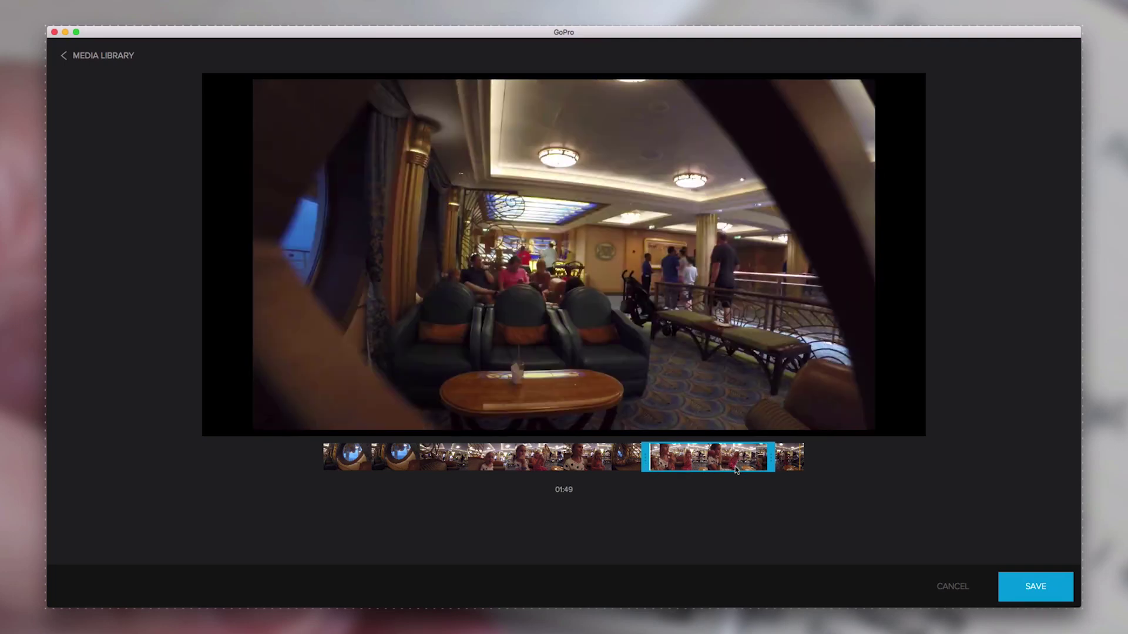
pyautogui.click(1028, 589)
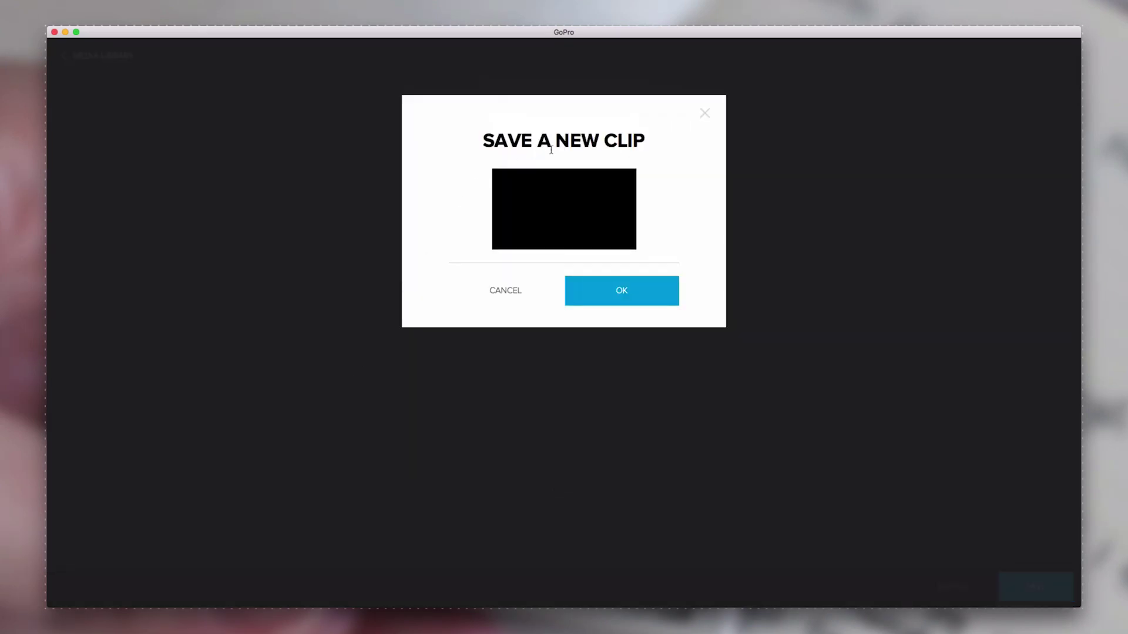
pyautogui.click(620, 292)
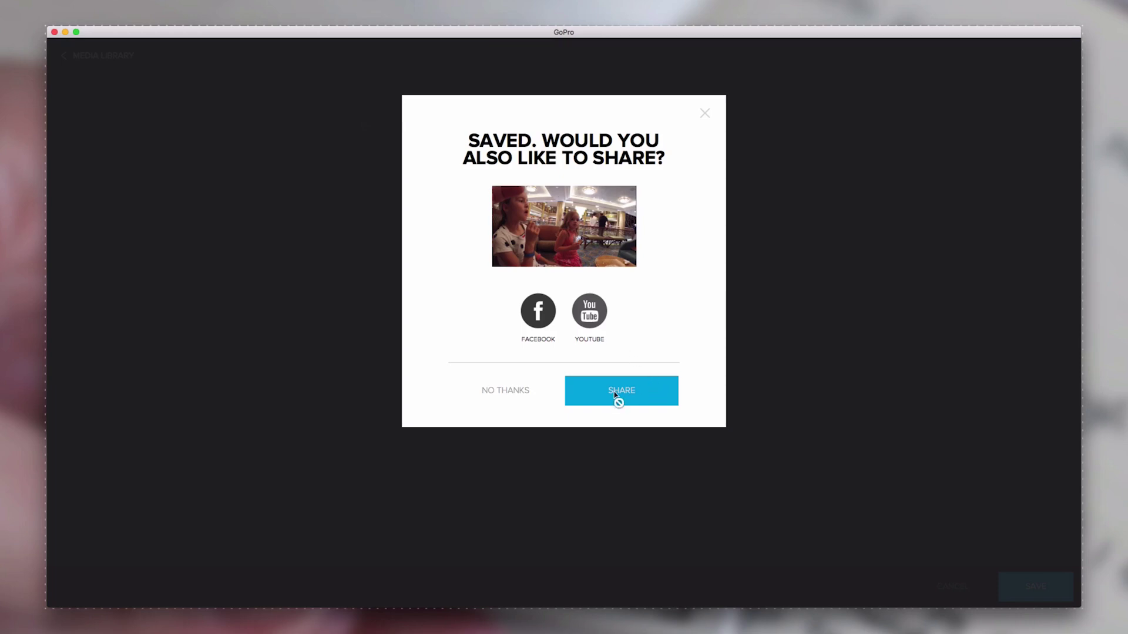
pyautogui.click(503, 392)
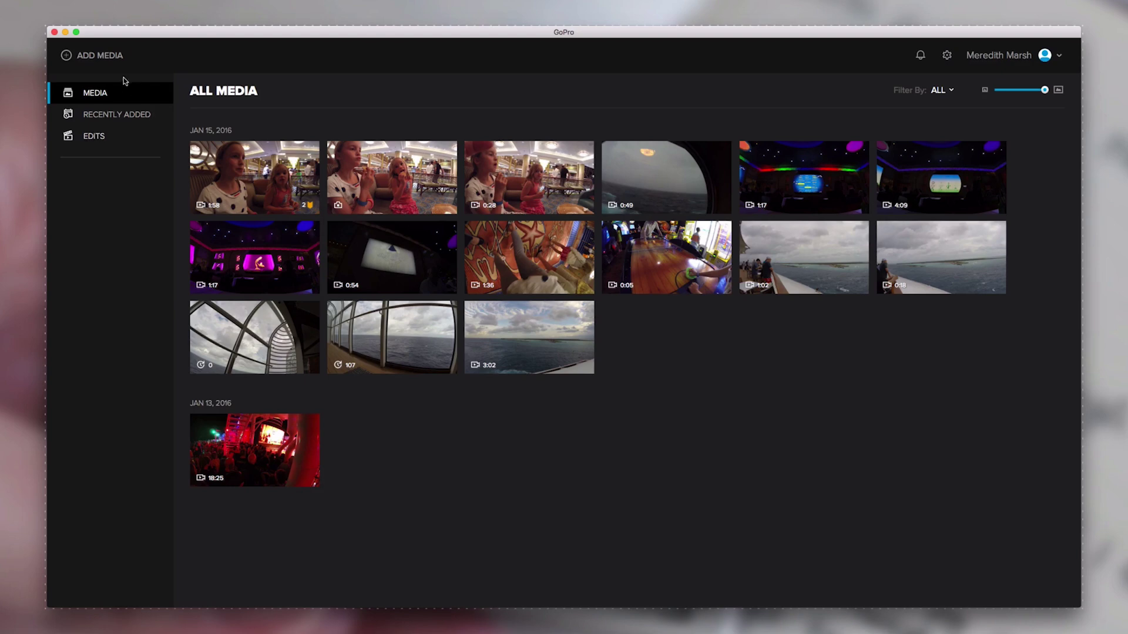
# Step: Choose the extracted photo among the edits for sharing on Facebook and authorize GoPro for Desktop to access the account
pyautogui.click(96, 136)
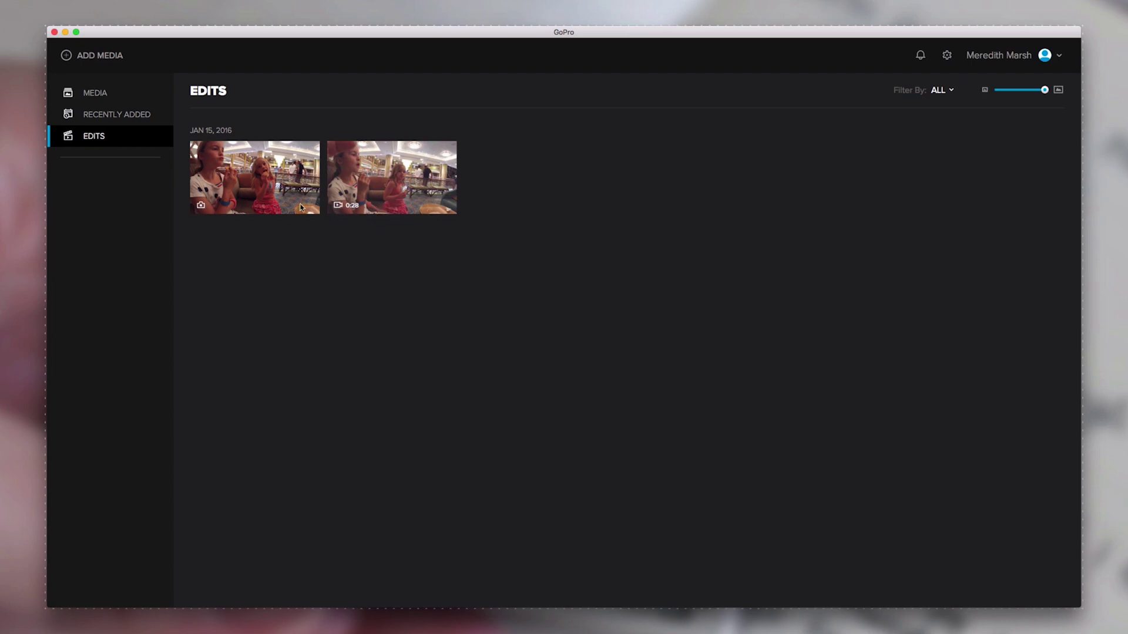
pyautogui.click(249, 190)
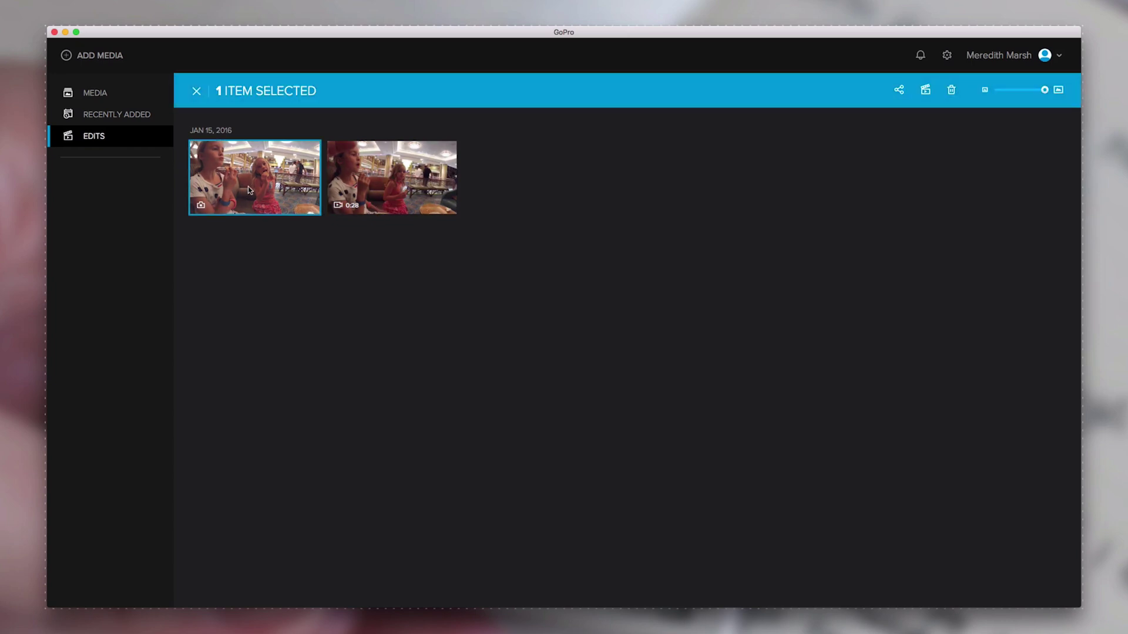
pyautogui.click(415, 188)
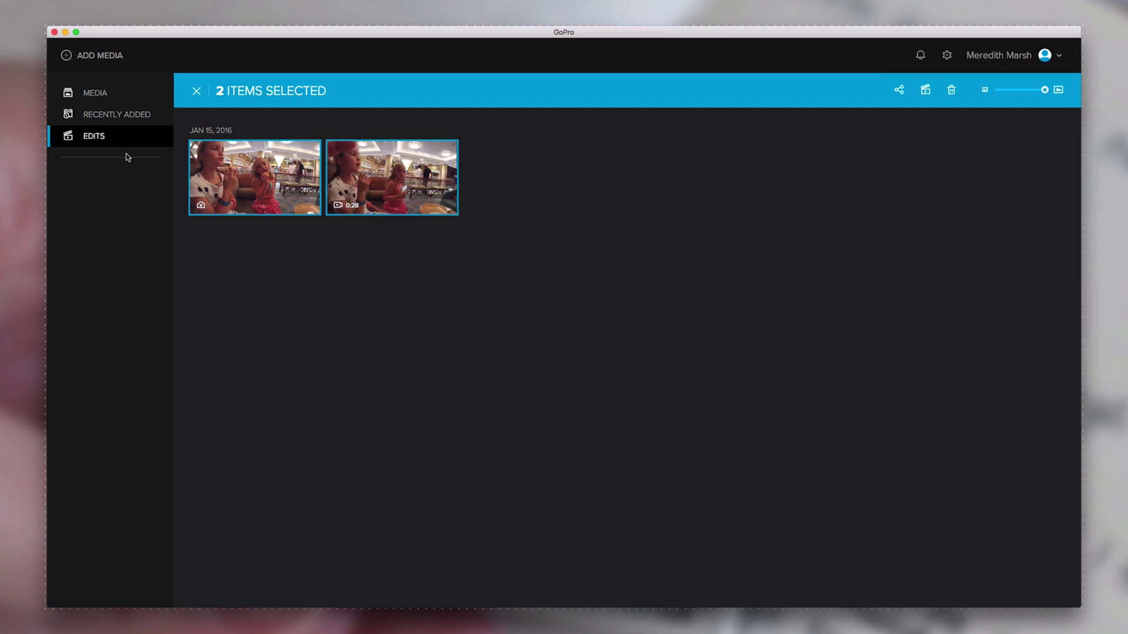
pyautogui.keyDown('super'); pyautogui.click(392, 176); pyautogui.keyUp('super')
pyautogui.click(900, 92)
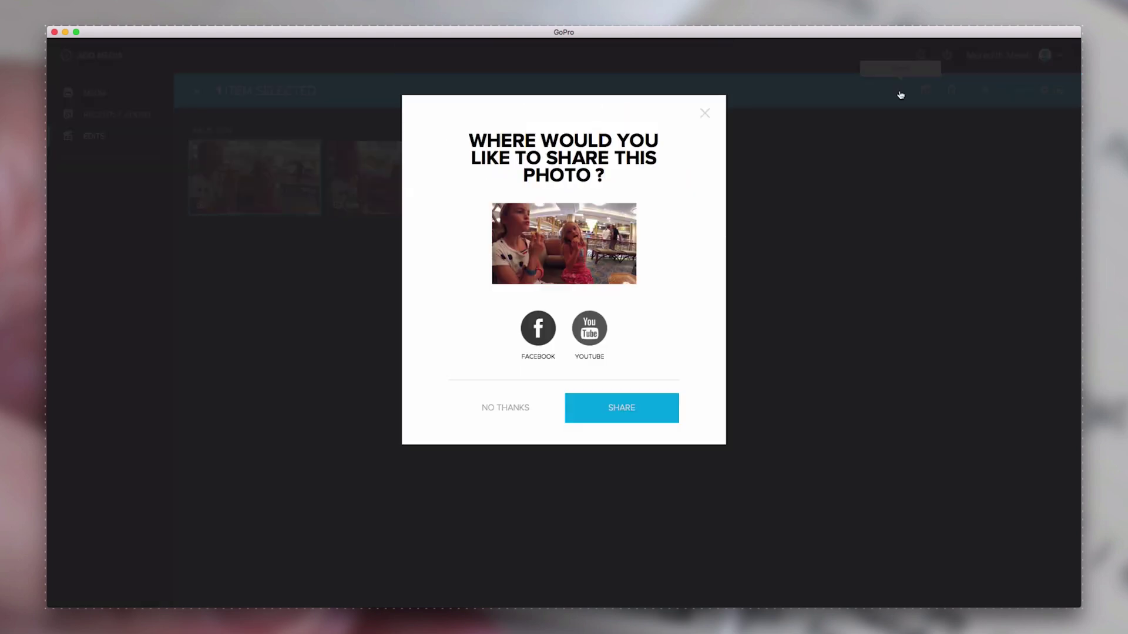
pyautogui.click(540, 334)
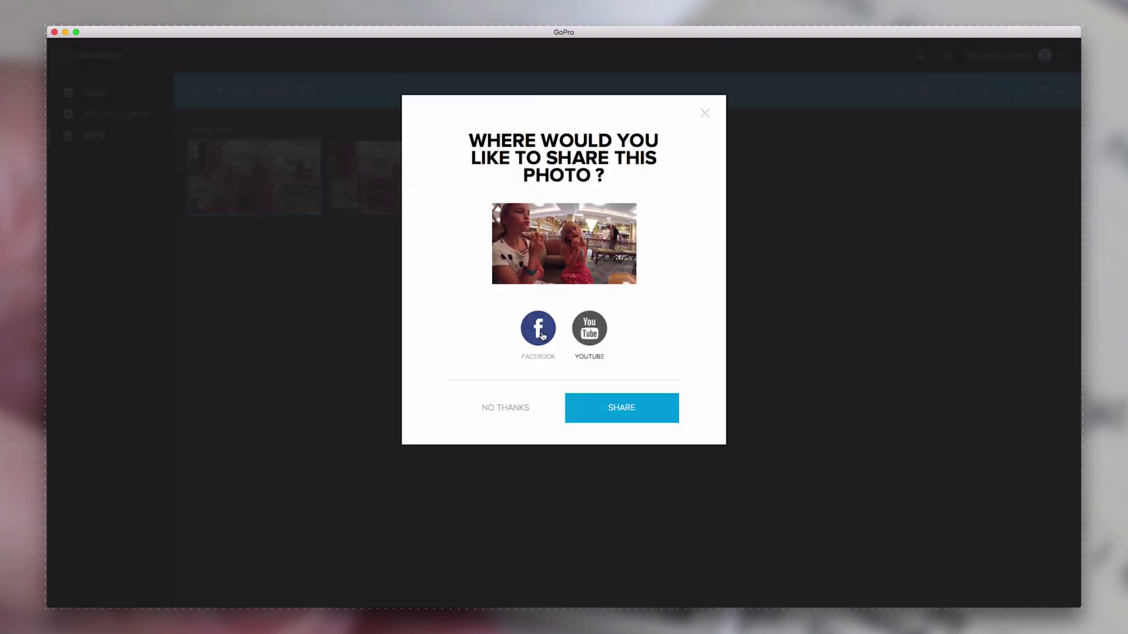
pyautogui.click(614, 408)
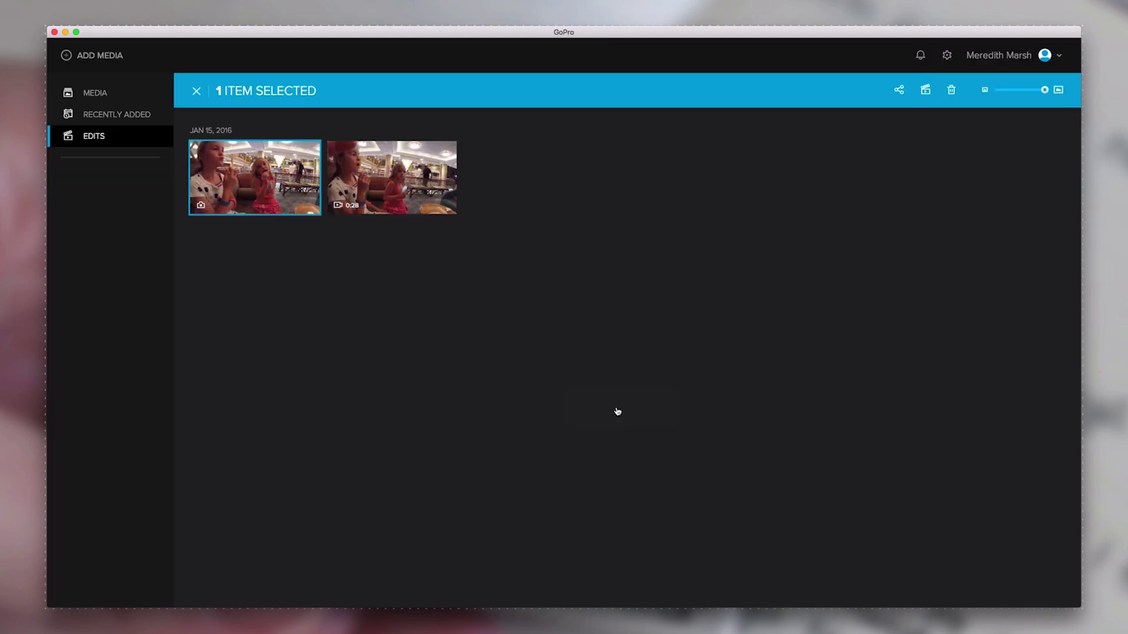
pyautogui.click(699, 314)
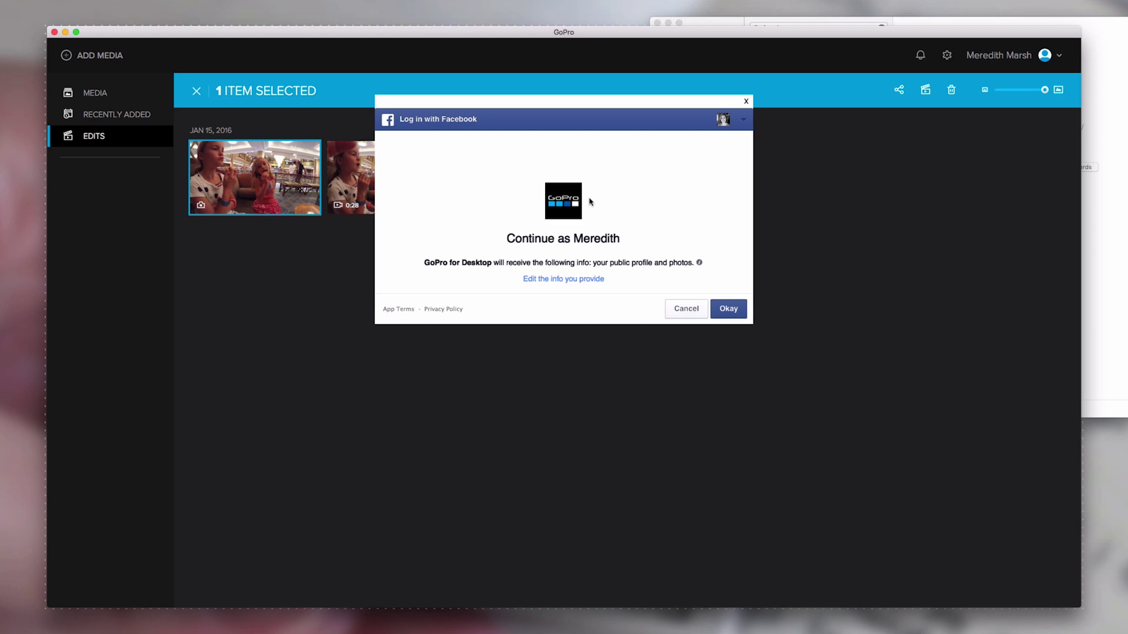
pyautogui.click(727, 309)
# Step: Title the photo with the girls' names and "on Cruise", describe it as "This is a description.", adjust its share setting, and share it
pyautogui.click(542, 197)
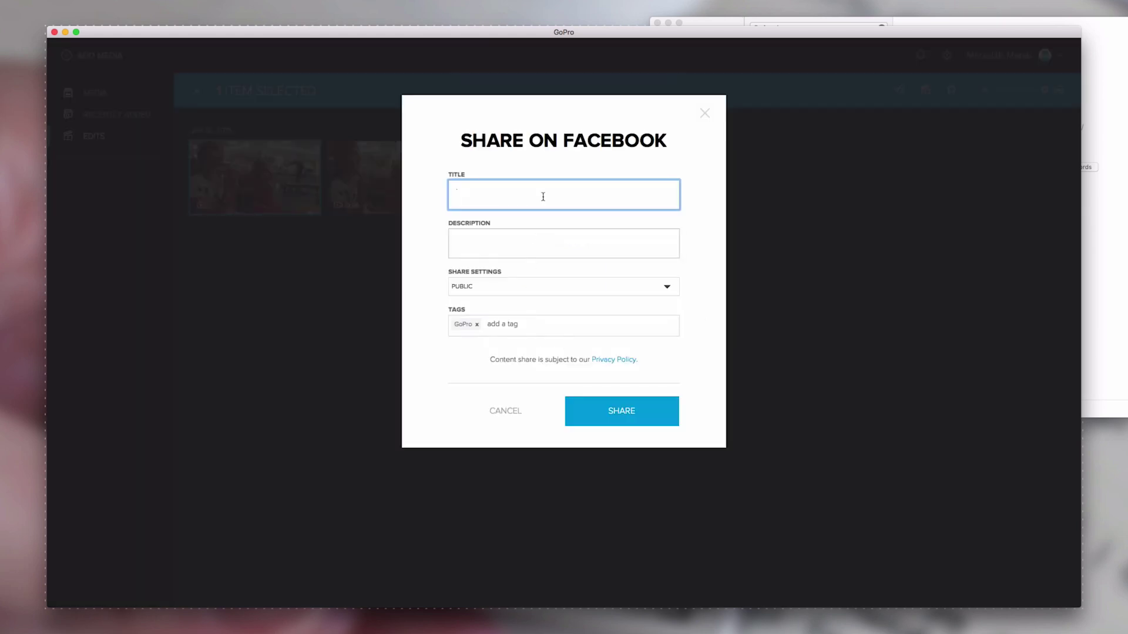
pyautogui.write('Lillie & Eva on Cruise')
pyautogui.click(479, 250)
pyautogui.write('This is a description.')
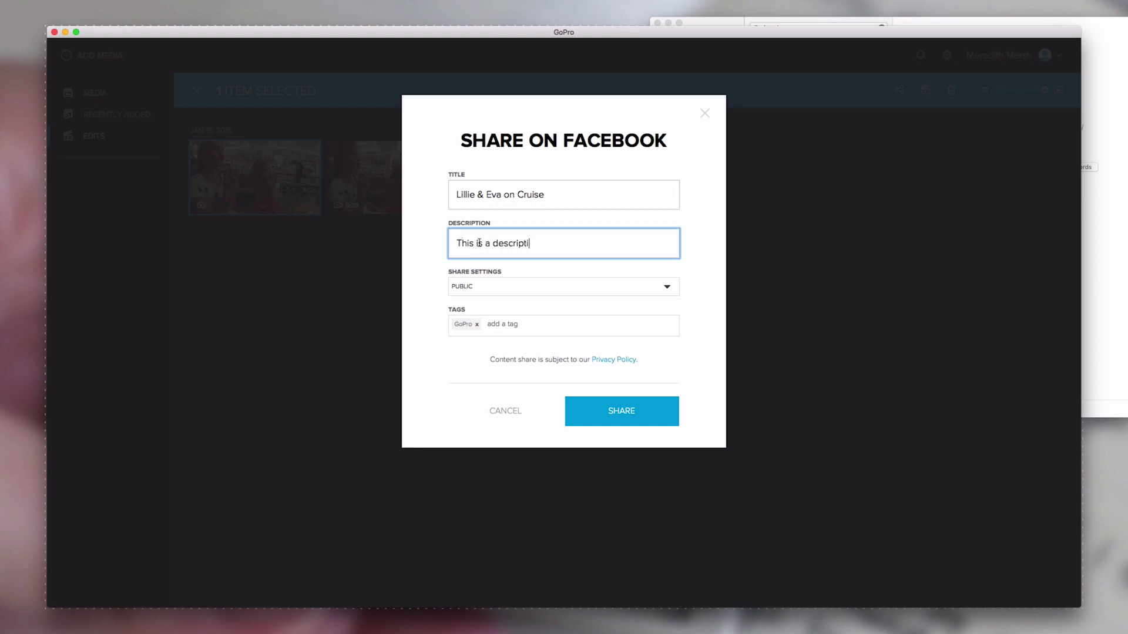
pyautogui.click(468, 274)
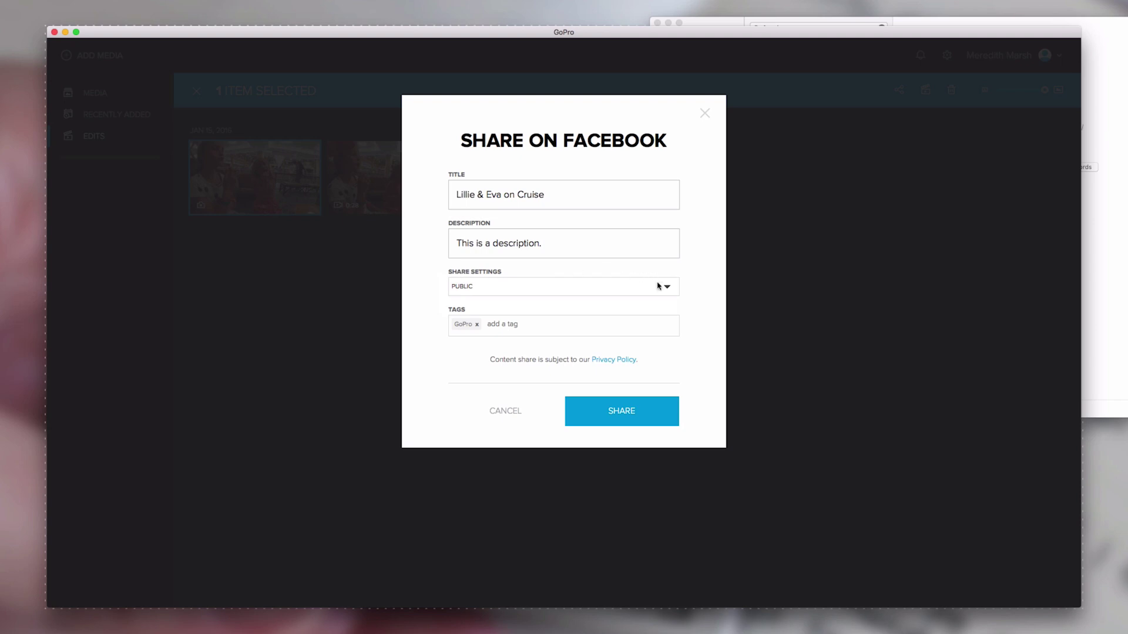
pyautogui.click(668, 288)
pyautogui.click(483, 303)
pyautogui.click(606, 416)
# Step: Switch to Facebook in the browser, approve the GoPro for Desktop login alert, remember the app, and view the shared post
pyautogui.click(786, 63)
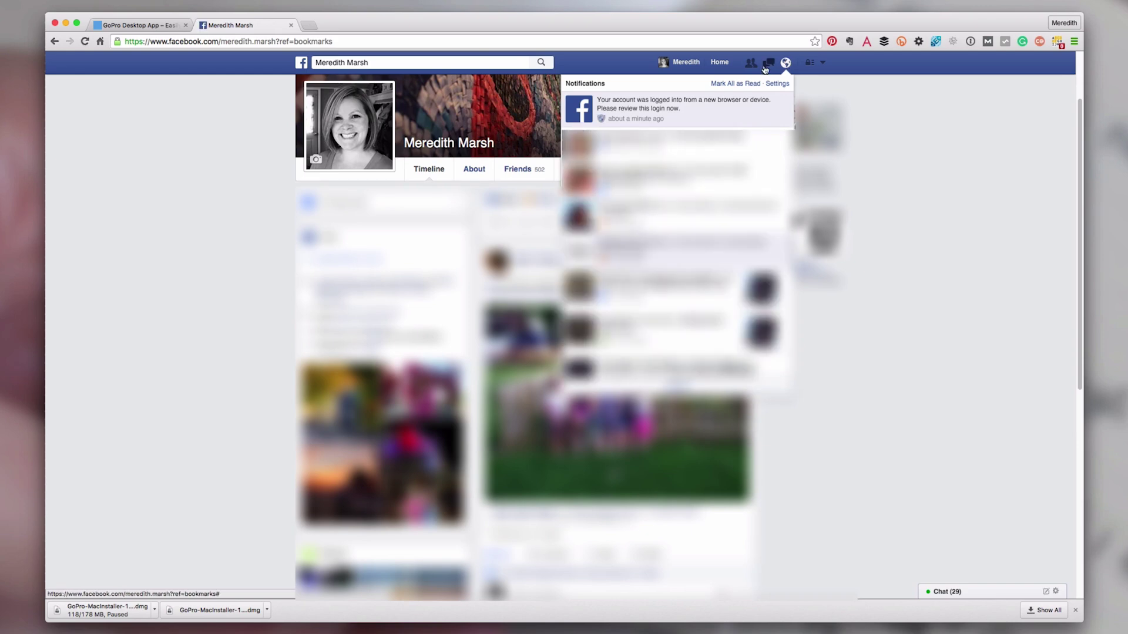
pyautogui.click(650, 114)
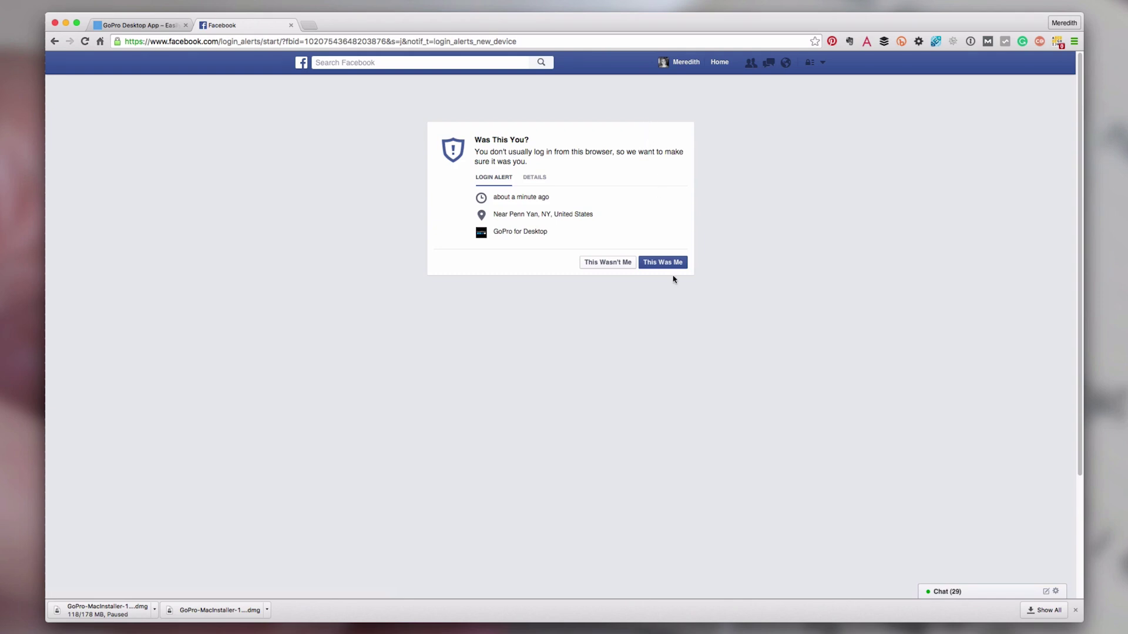
pyautogui.click(667, 265)
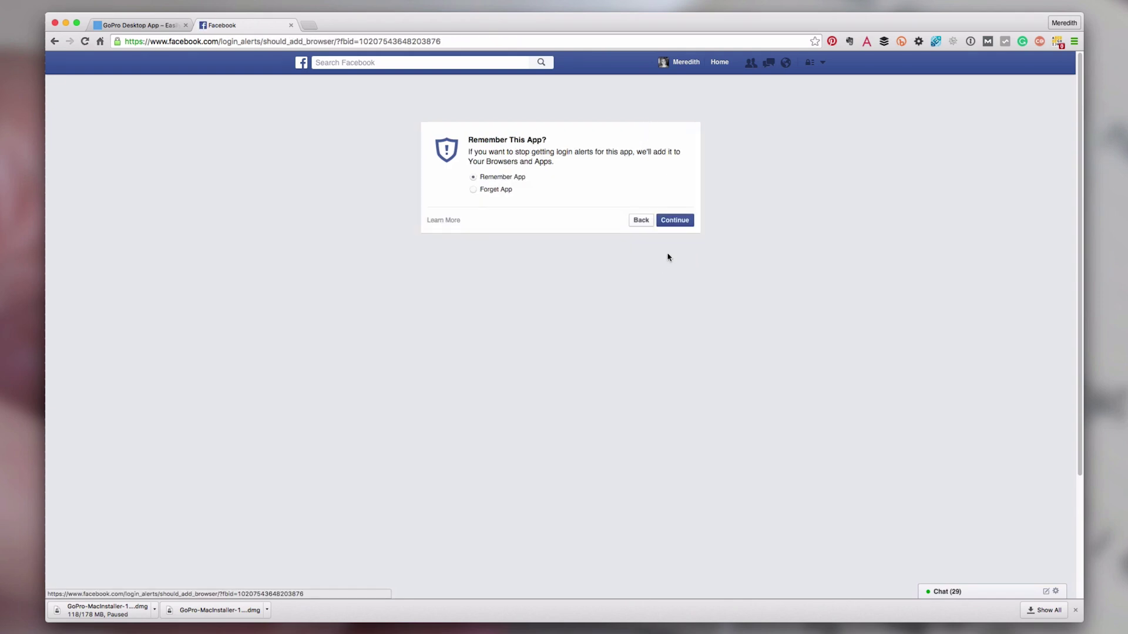
pyautogui.click(670, 223)
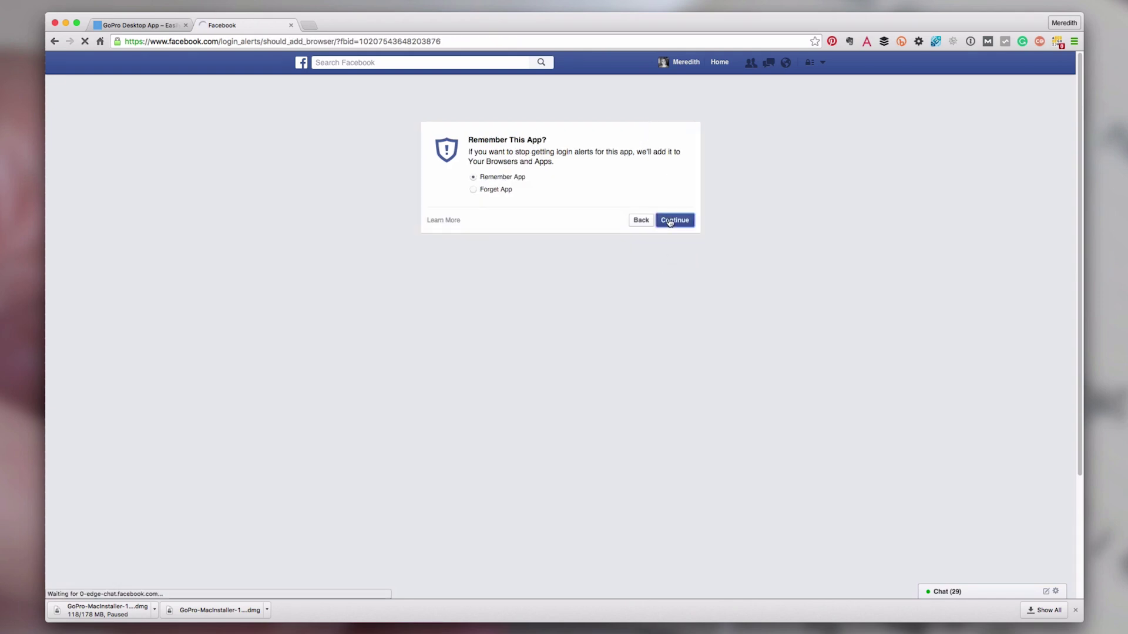
pyautogui.click(662, 195)
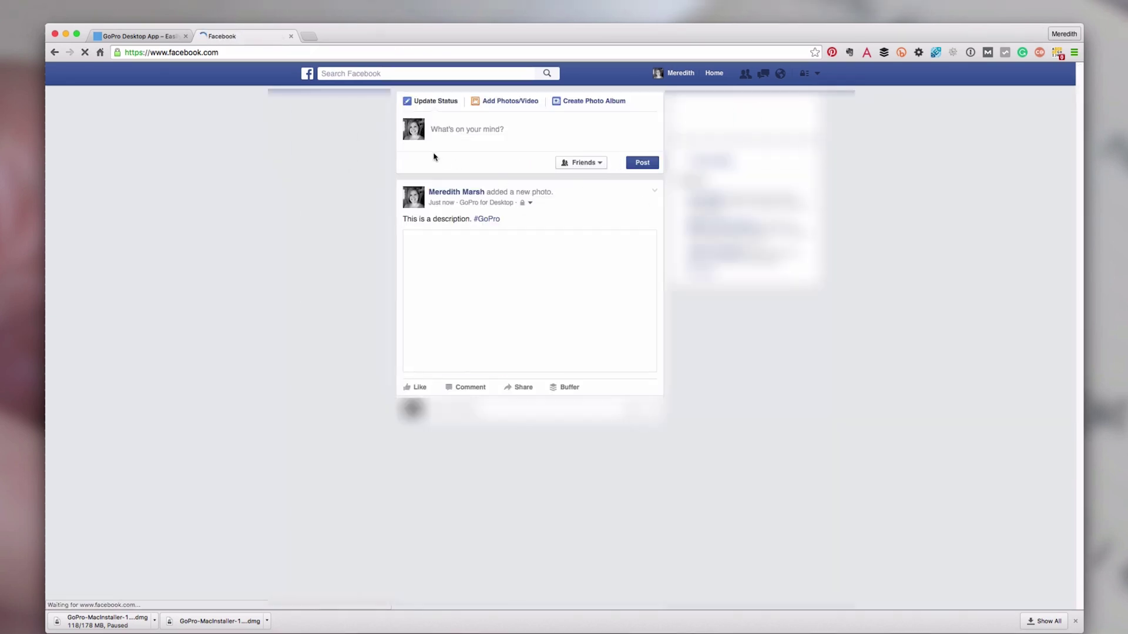
pyautogui.click(444, 192)
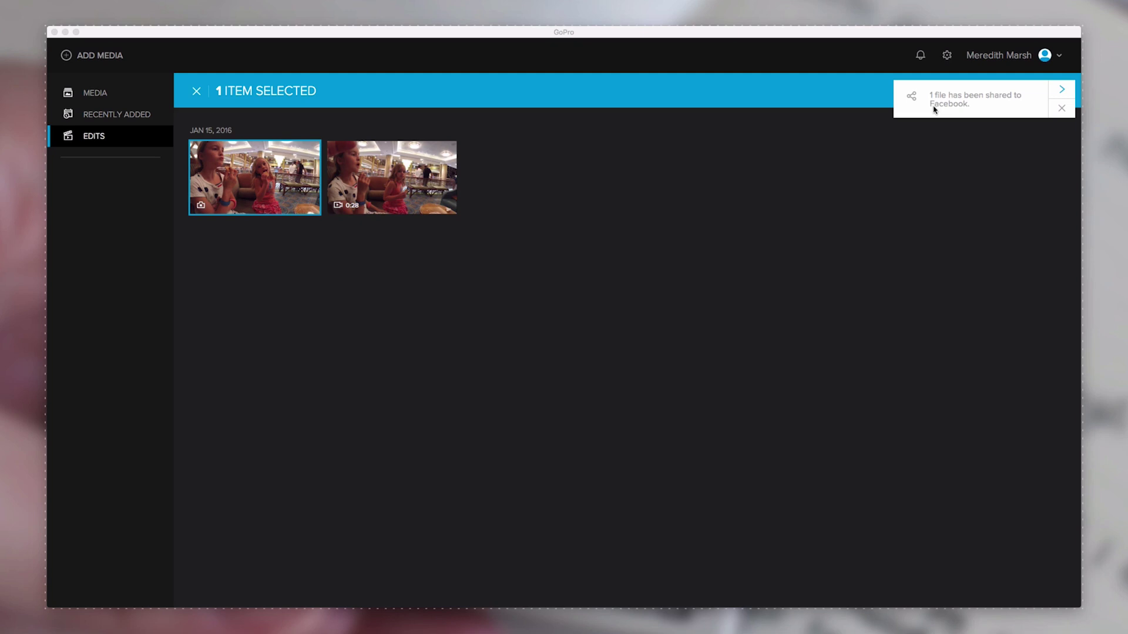
# Step: Dismiss the sharing notification in GoPro and reveal the extracted photo in Finder to examine where the edits are stored
pyautogui.click(1061, 109)
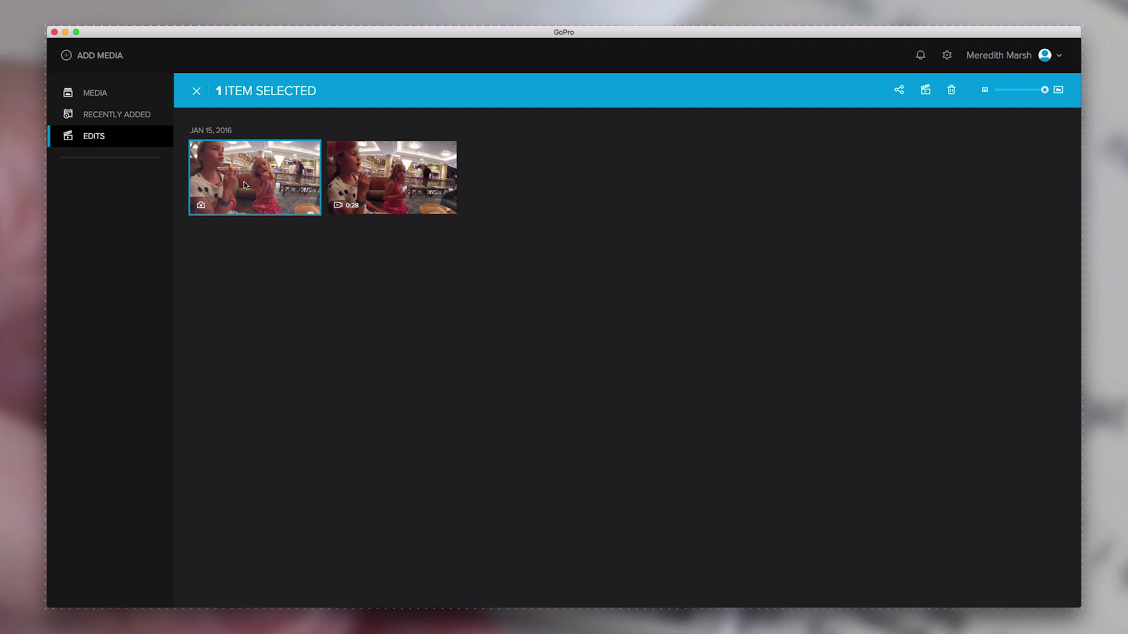
pyautogui.rightClick(267, 201)
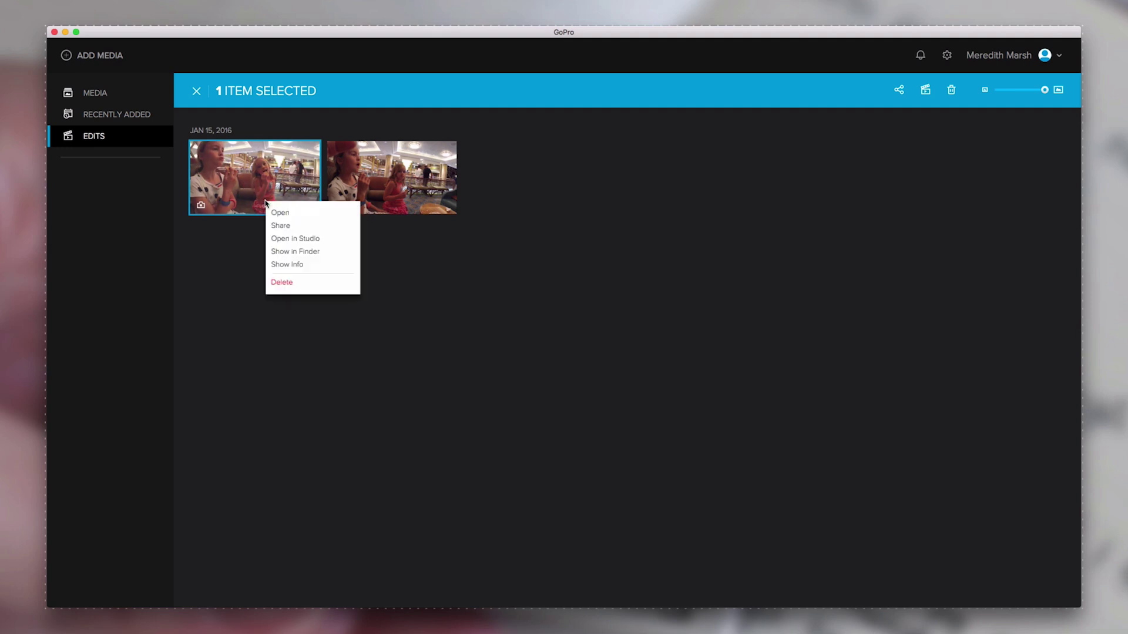
pyautogui.click(288, 252)
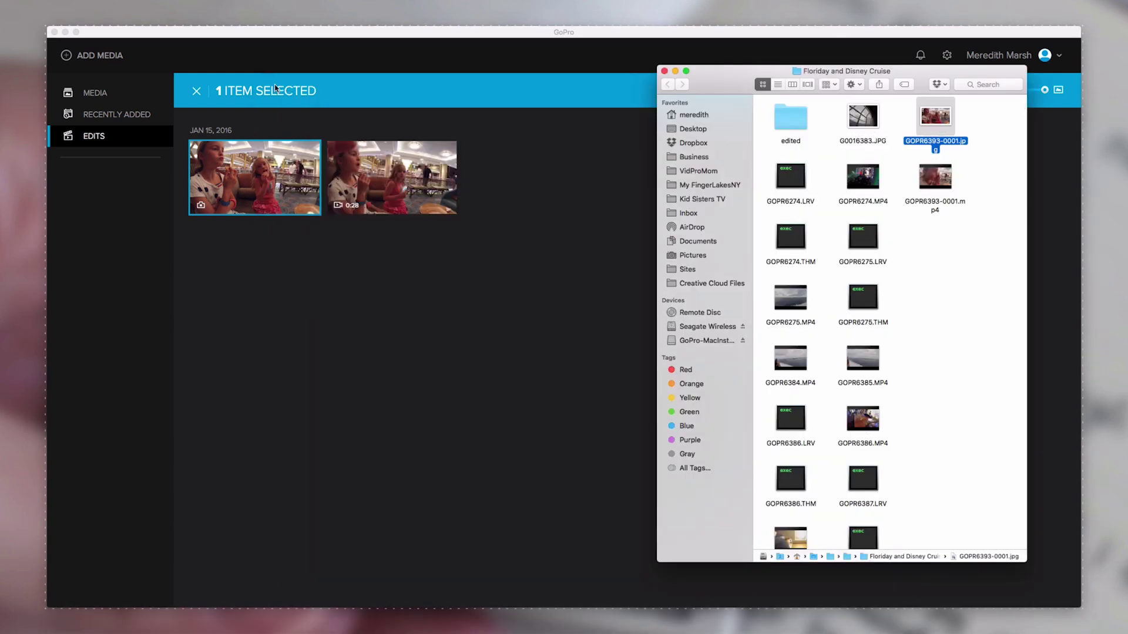
pyautogui.click(270, 83)
pyautogui.click(985, 307)
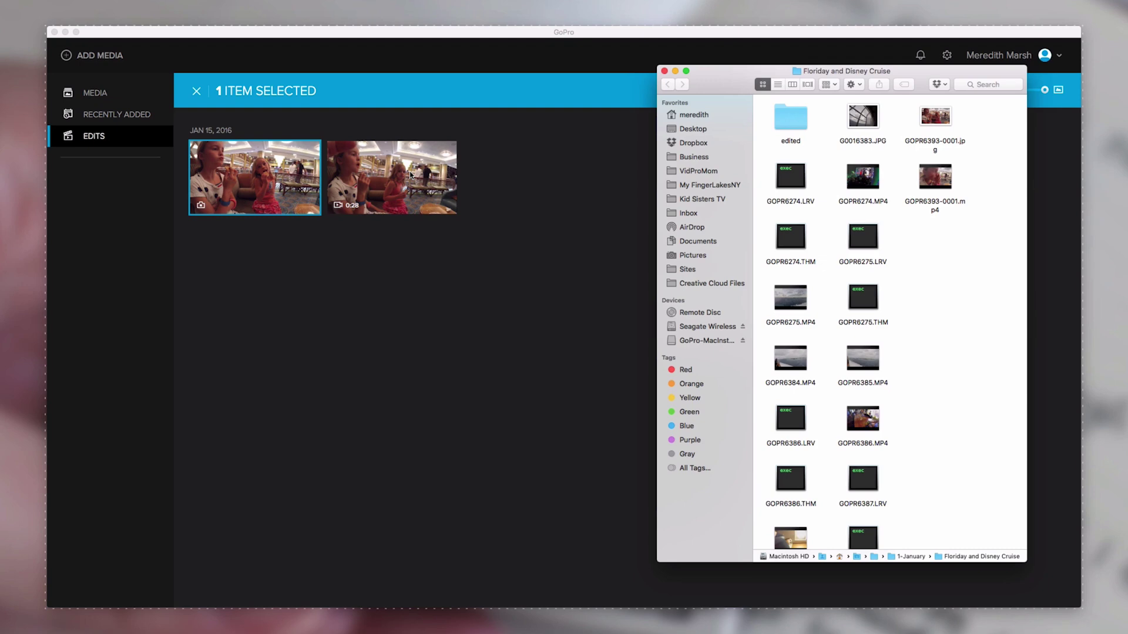
pyautogui.moveTo(939, 185)
pyautogui.click(494, 36)
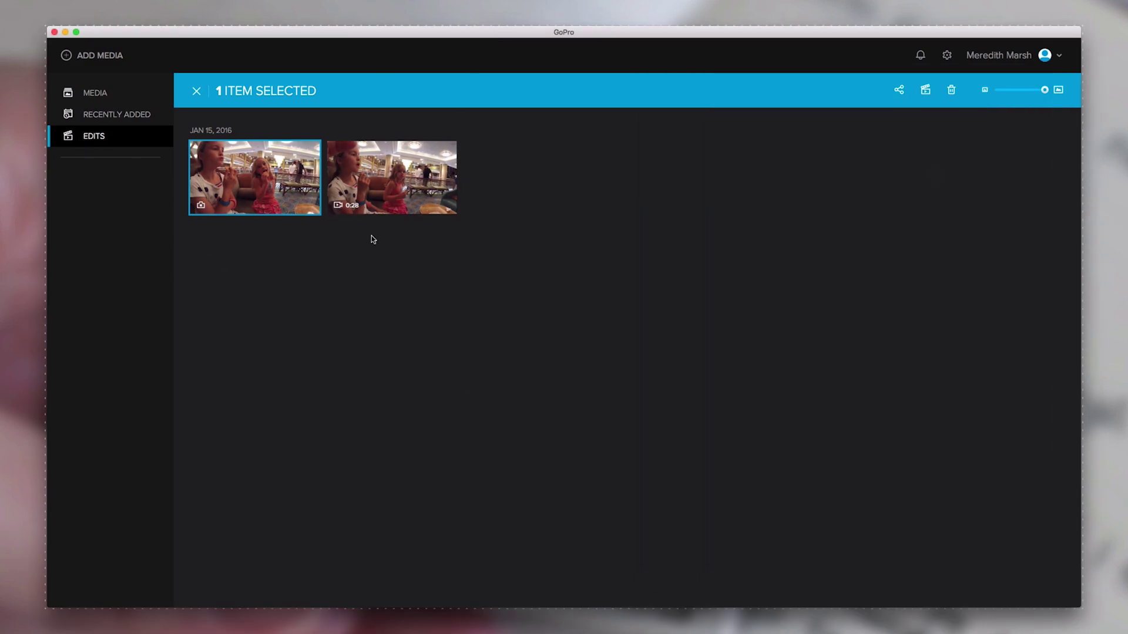
# Step: Return to the full media collection and select the original 1:58 video of the two girls
pyautogui.press('super+Tab')
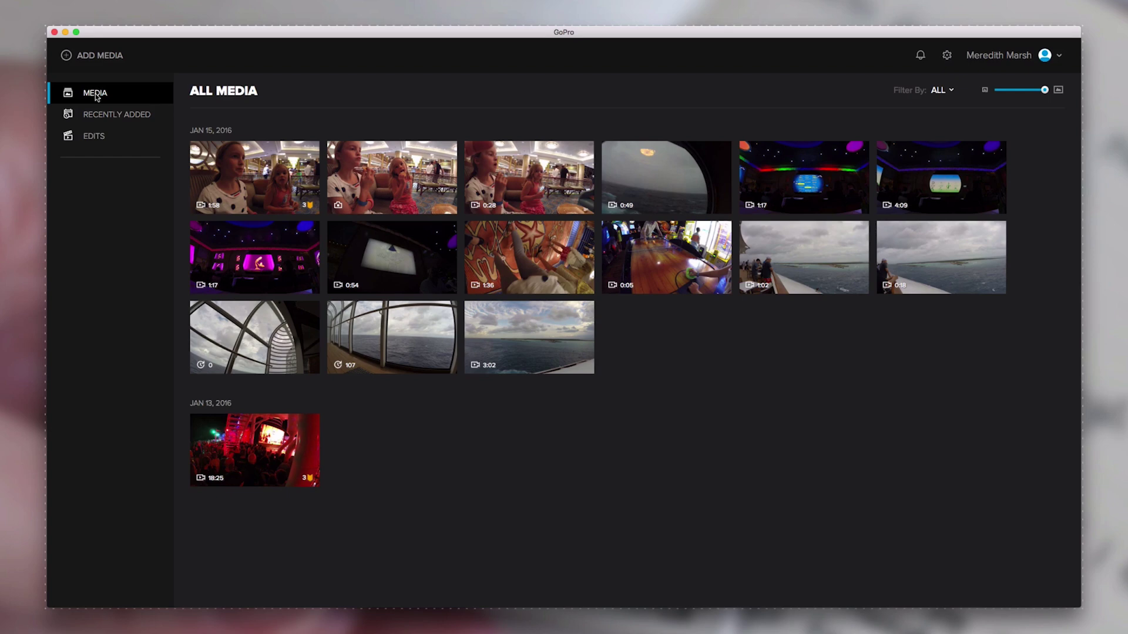
pyautogui.click(200, 151)
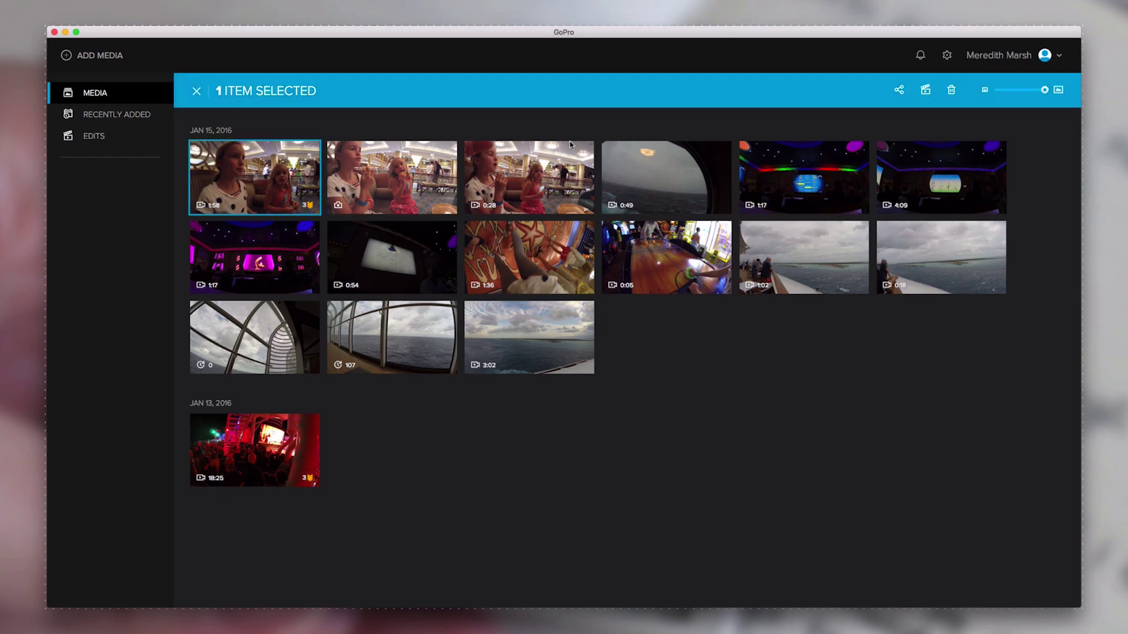